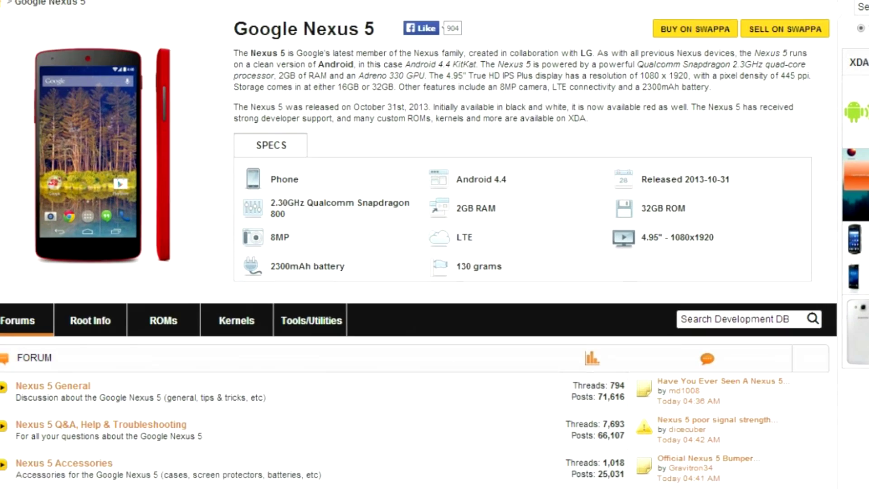
scroll(371, 327, down, 2)
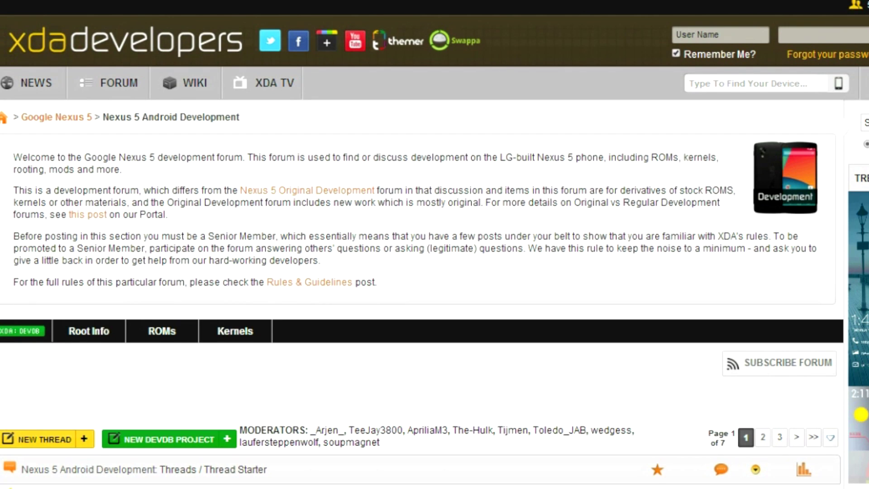
scroll(434, 272, down, 3)
scroll(434, 272, down, 4)
scroll(435, 271, down, 2)
scroll(435, 272, down, 2)
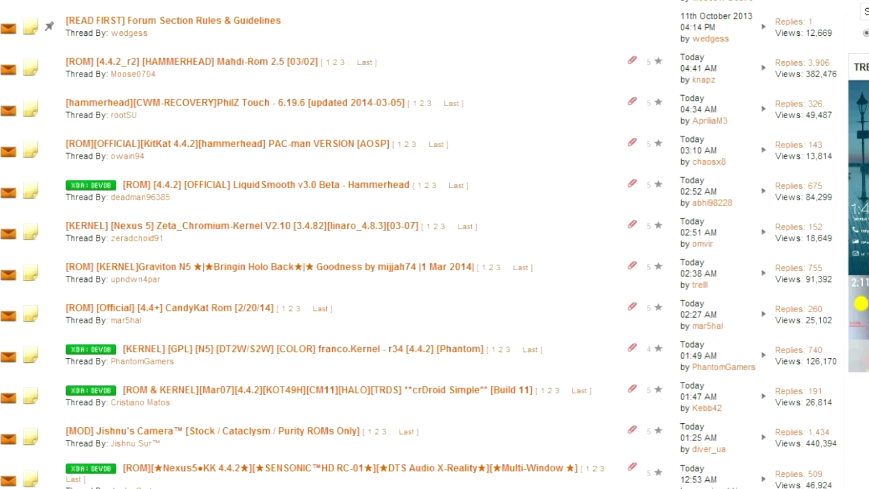
scroll(434, 272, down, 1)
scroll(434, 272, down, 1)
scroll(434, 272, down, 1)
scroll(435, 271, down, 1)
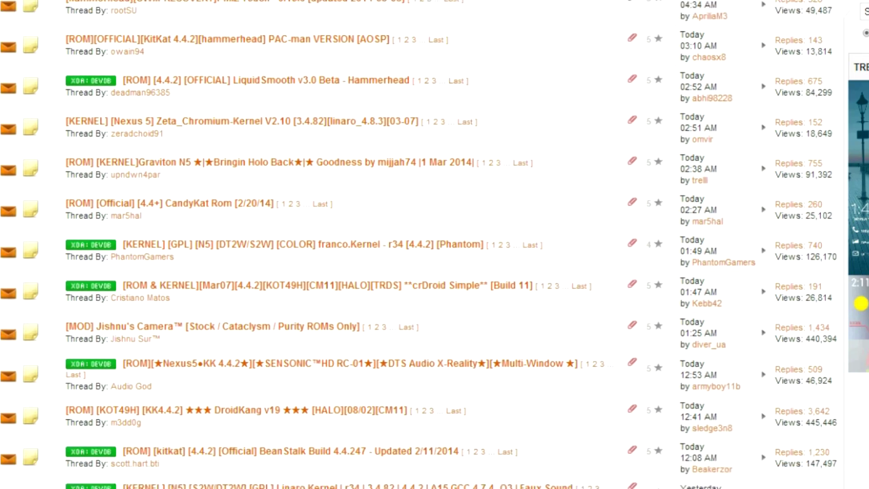
scroll(435, 272, up, 2)
scroll(434, 272, up, 2)
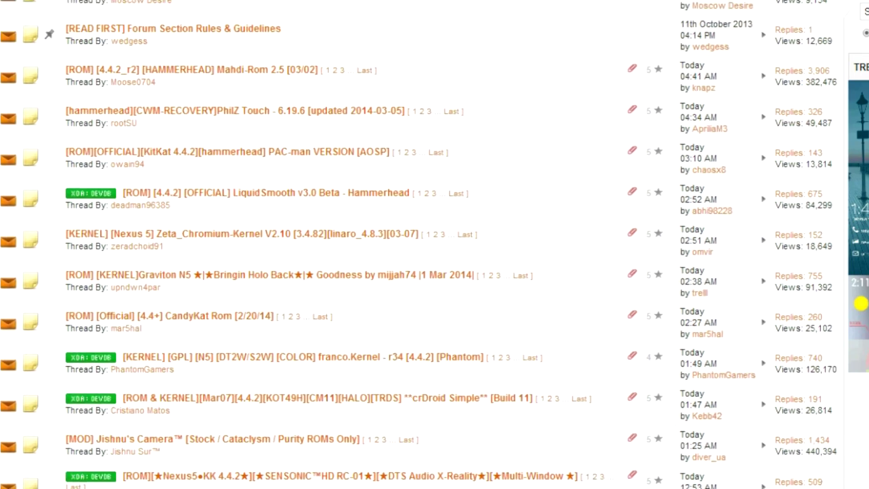